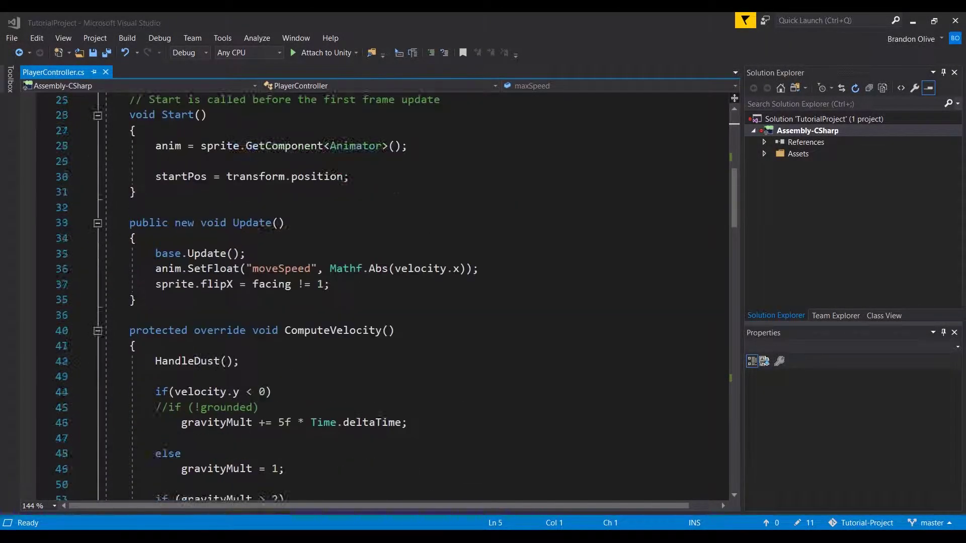
scroll(378, 297, down, 14)
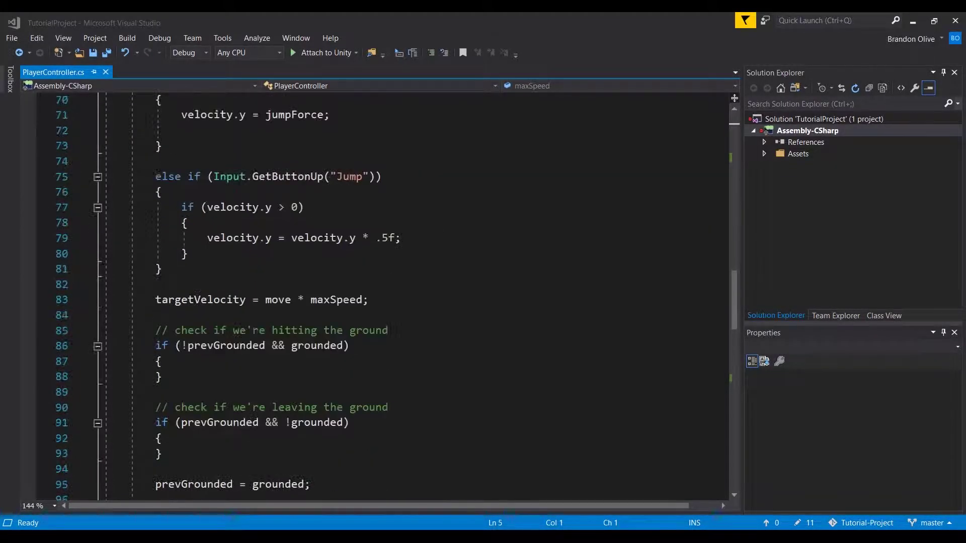
scroll(378, 297, down, 3)
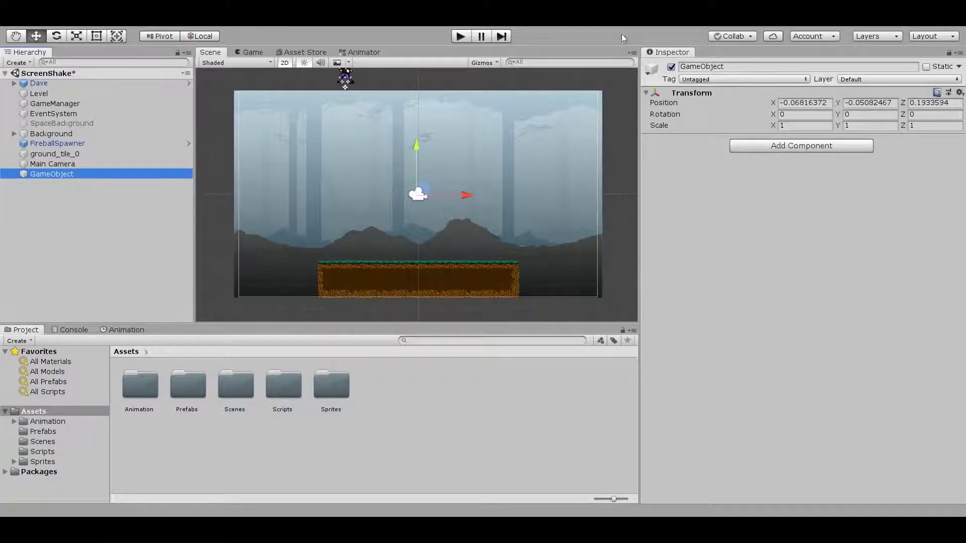
In Unity, rename the empty GameObject to CamRig and make Main Camera its child.
click(703, 66)
text(CamRig)
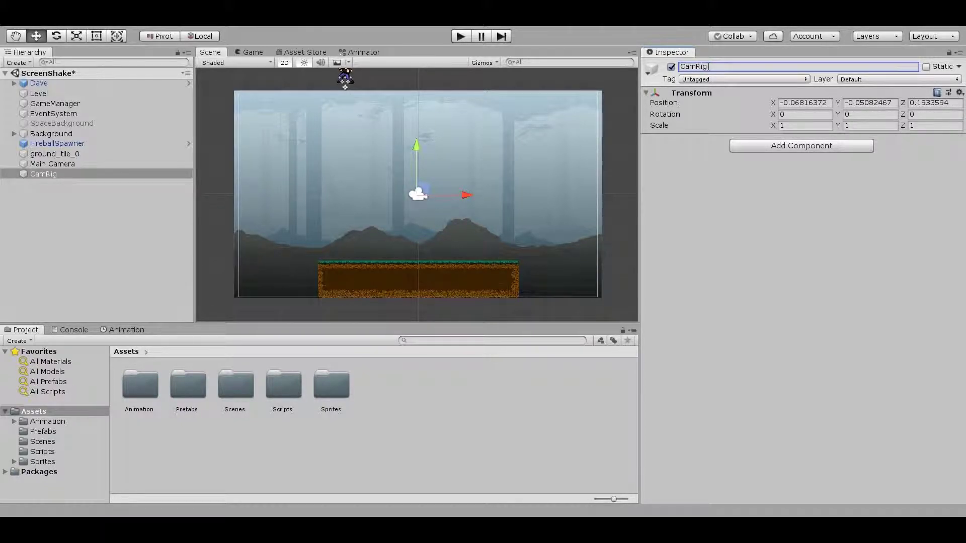
mouse_move(62, 164)
mouse_down()
mouse_move(66, 183)
mouse_move(55, 174)
mouse_up()
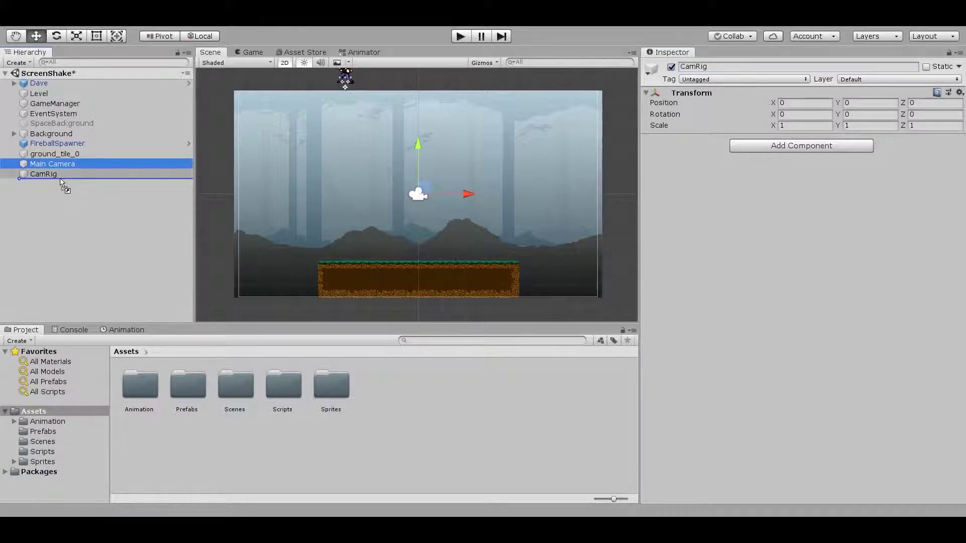
click(57, 162)
mouse_move(420, 196)
mouse_down()
mouse_move(377, 159)
mouse_move(350, 220)
mouse_move(440, 152)
mouse_move(414, 186)
mouse_up()
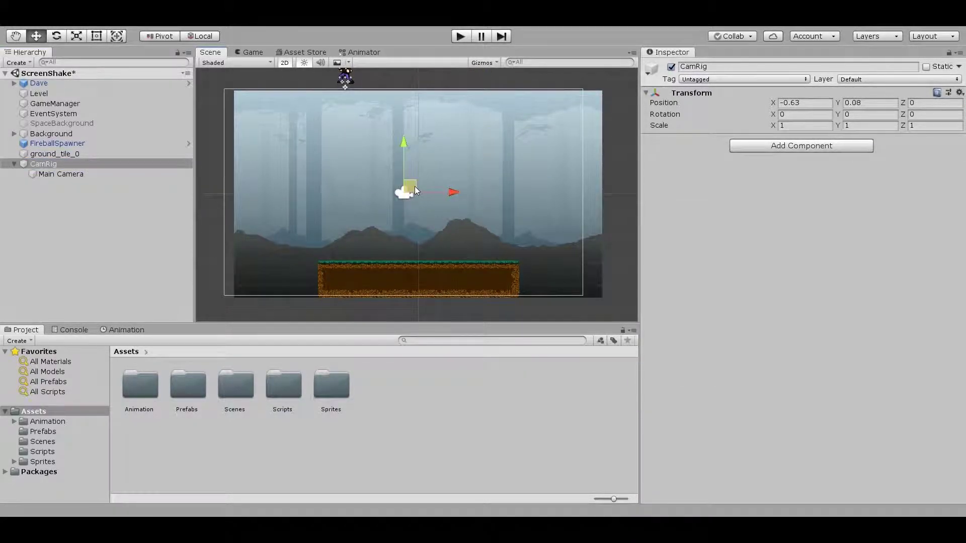
key(ctrl+z)
Create the CameraIdle and CamShake1 animation clips for Main Camera, each animating its Position property.
click(50, 174)
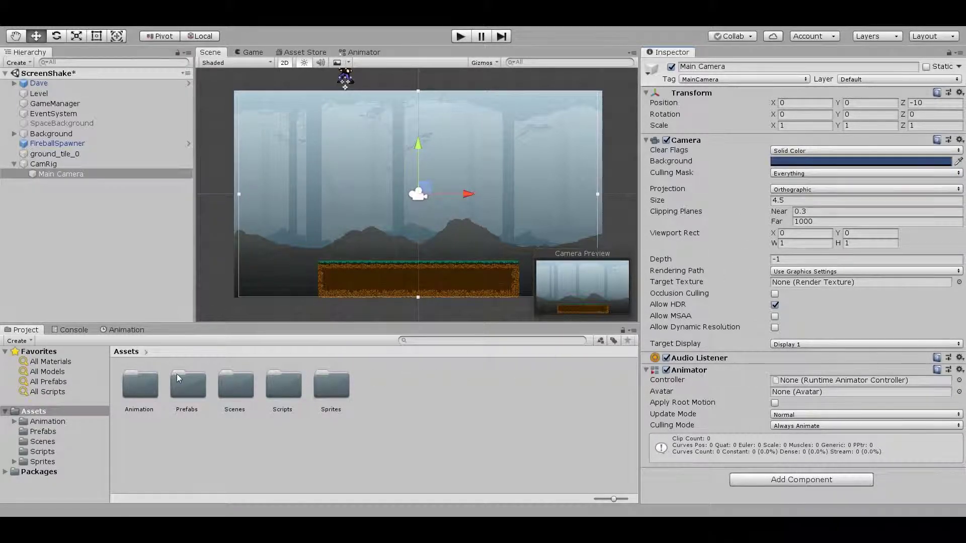
click(125, 331)
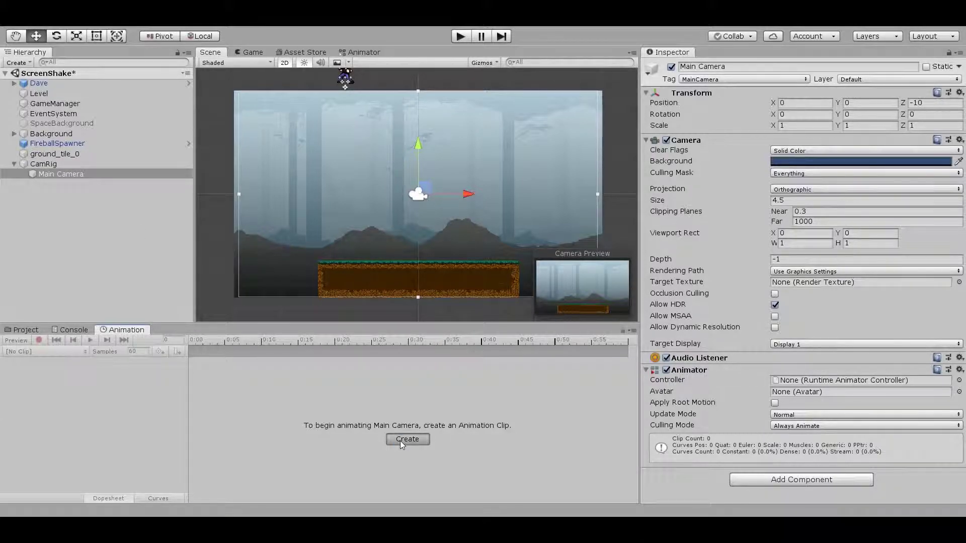
click(388, 312)
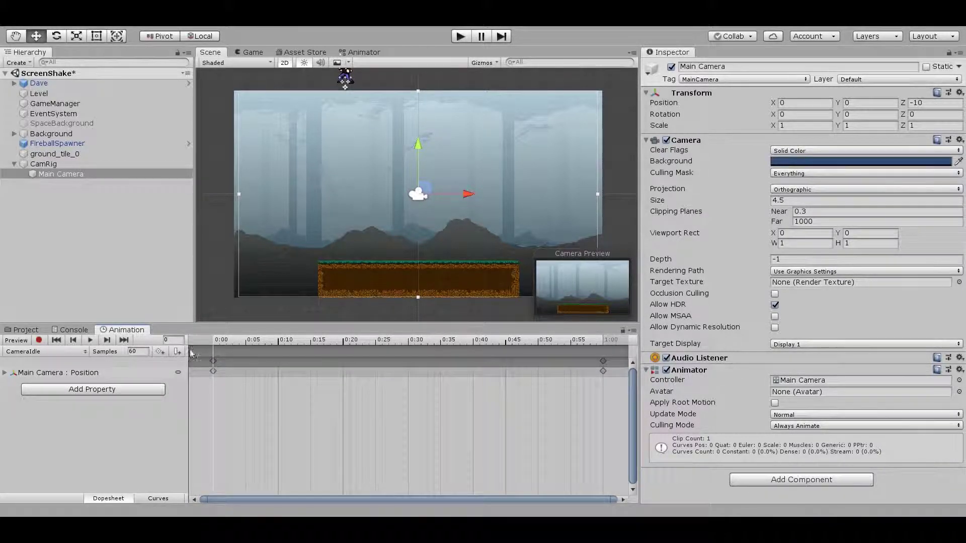
drag(221, 343, 85, 347)
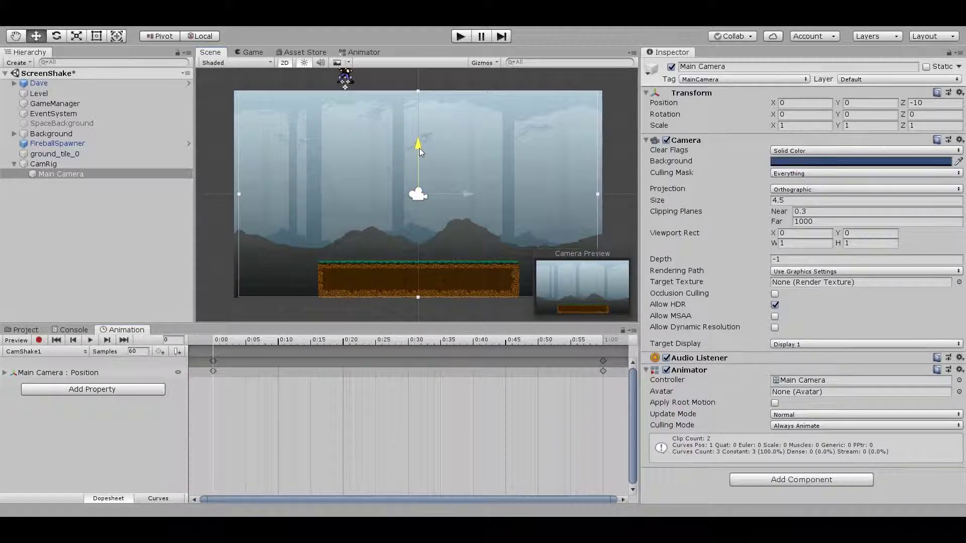
Lower the camera to about Y -1.35 and add that position as a keyframe at frame 5 of CamShake1.
drag(418, 148, 421, 107)
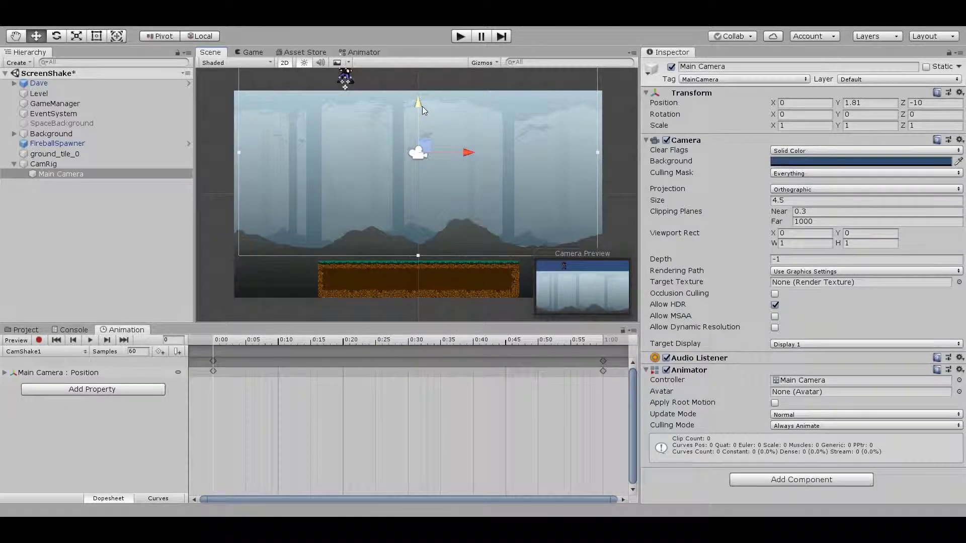
click(159, 352)
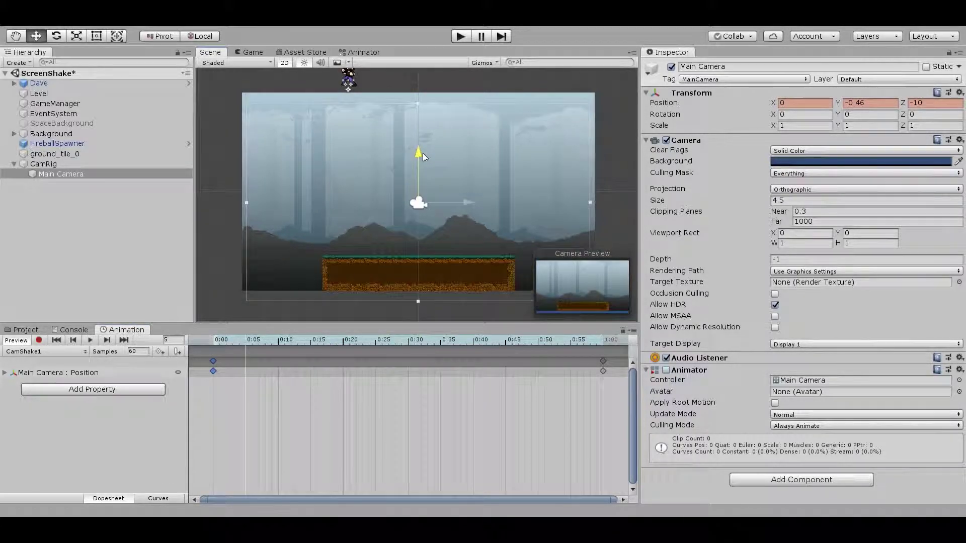
drag(423, 153, 430, 171)
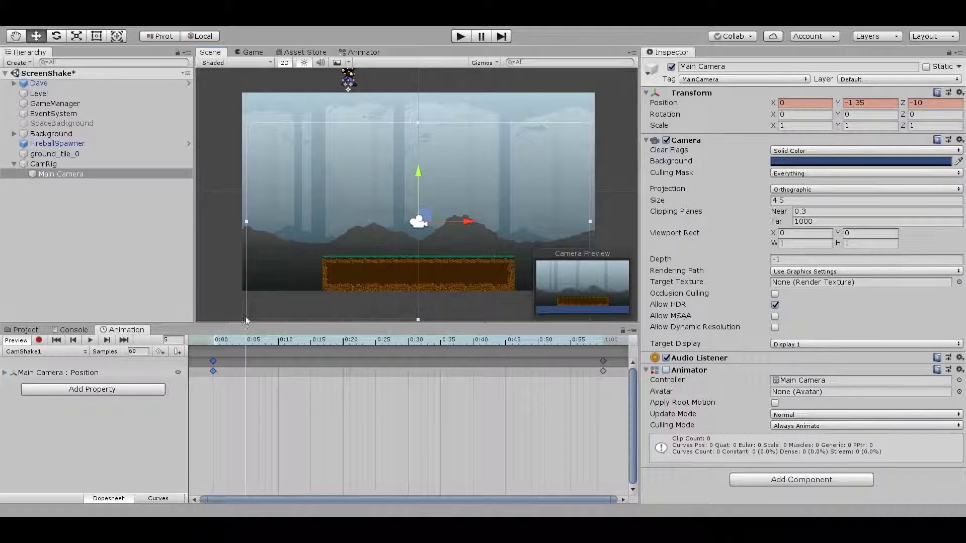
click(160, 352)
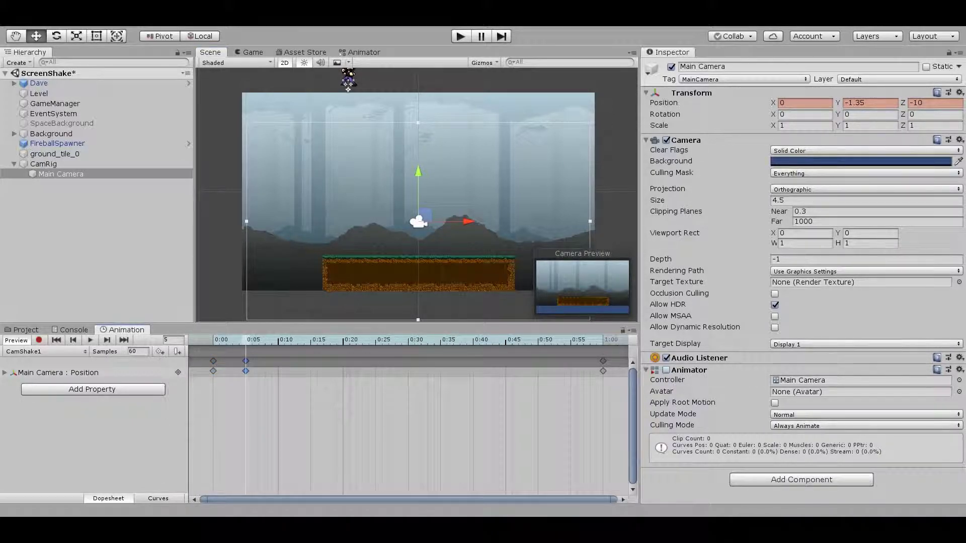
Raise the camera to about Y 0.53 at frame 20 of CamShake1 and add a position keyframe.
click(344, 340)
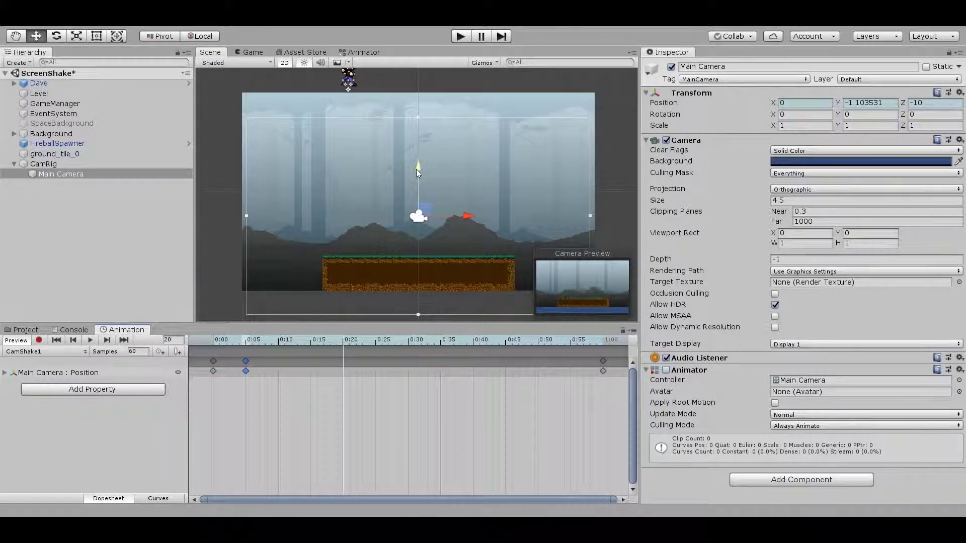
drag(416, 169, 428, 134)
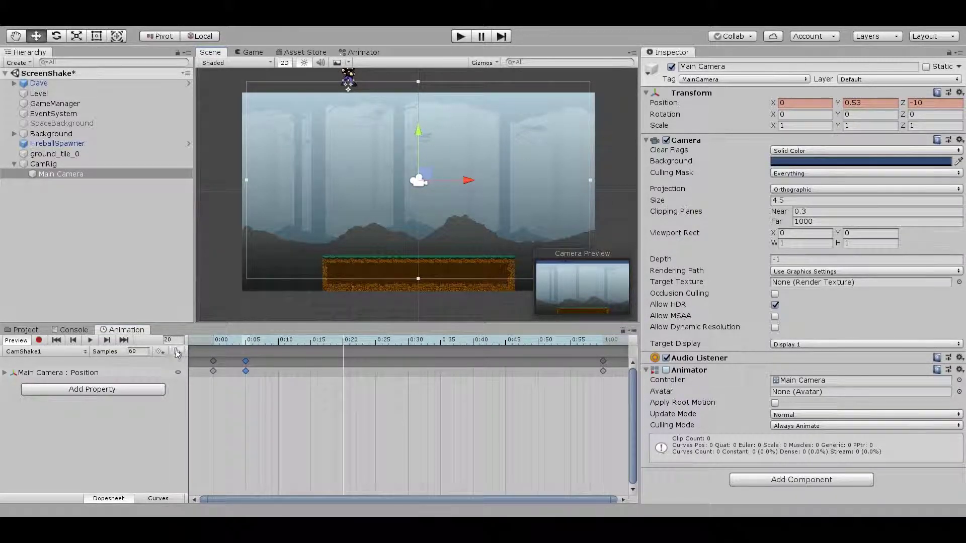
click(160, 352)
Add CamShake1 position keyframes with the camera at about Y -0.5 on frame 30 and about Y 0.1 on frame 50.
drag(429, 146, 431, 152)
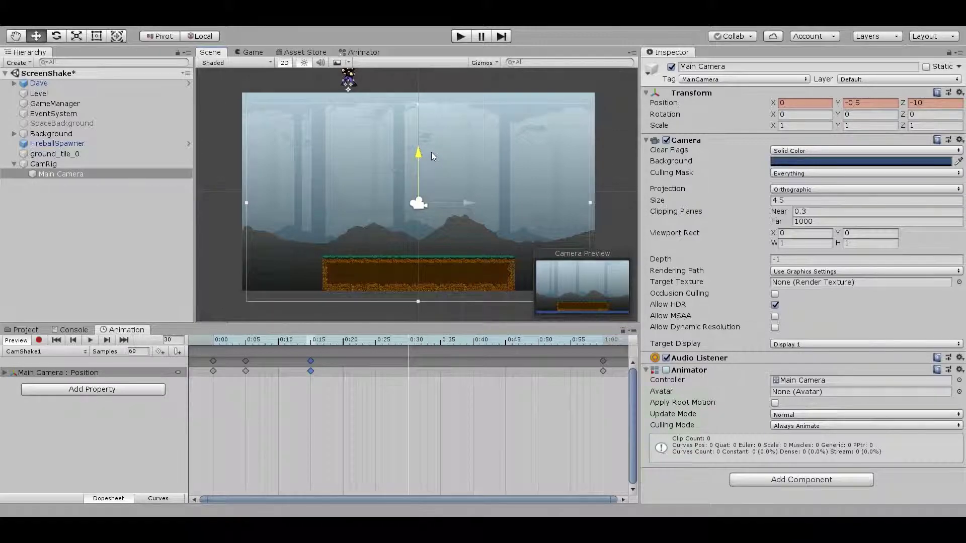
click(160, 352)
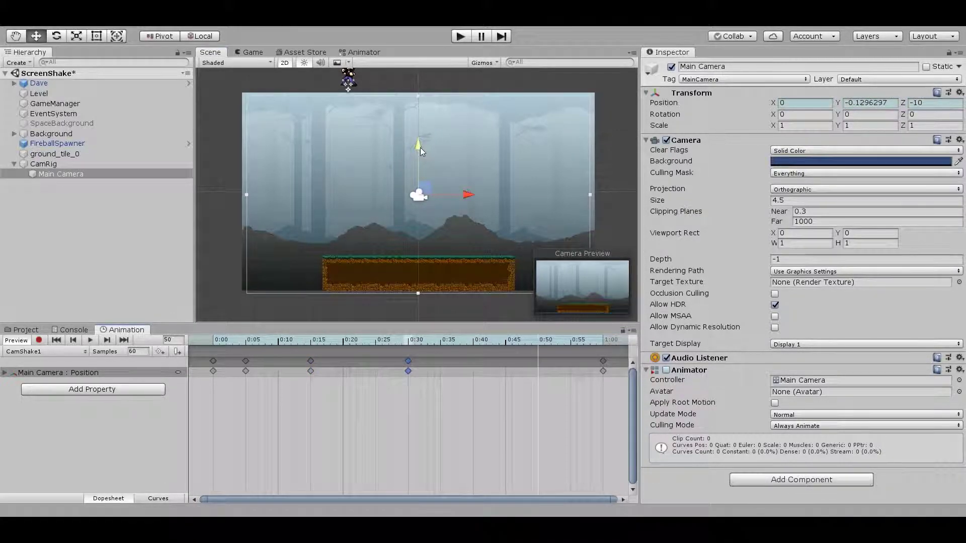
drag(420, 147, 434, 142)
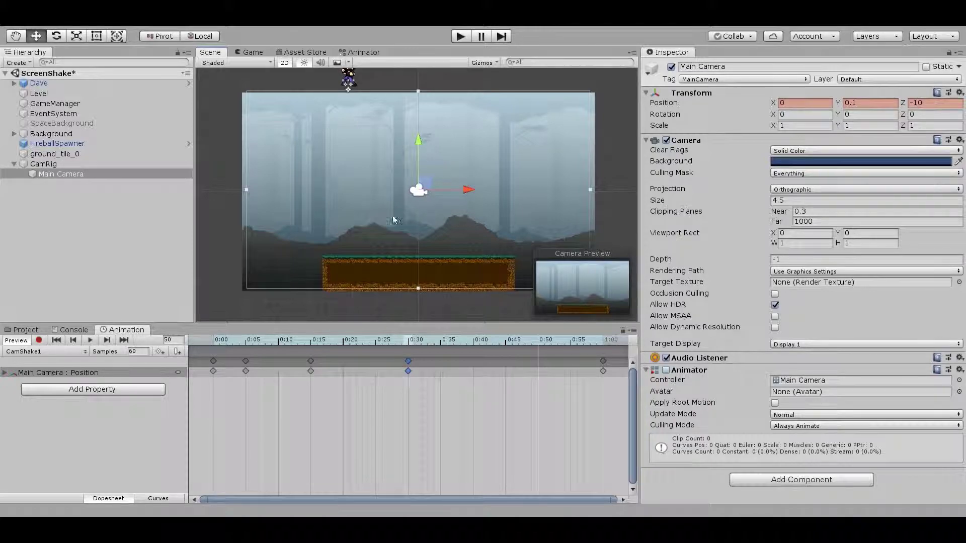
click(159, 352)
click(94, 339)
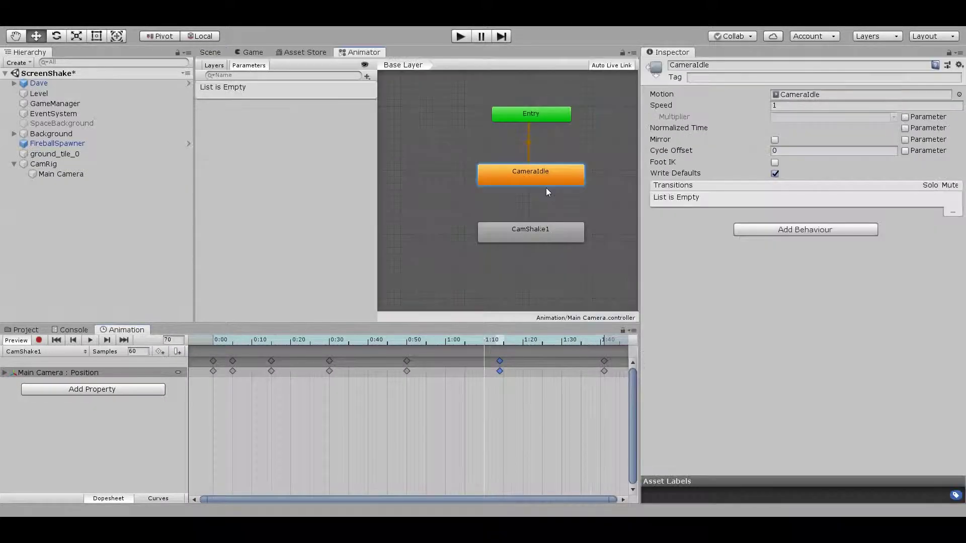
Make a transition from CameraIdle to CamShake1 and add a trigger parameter named shake.
click(503, 237)
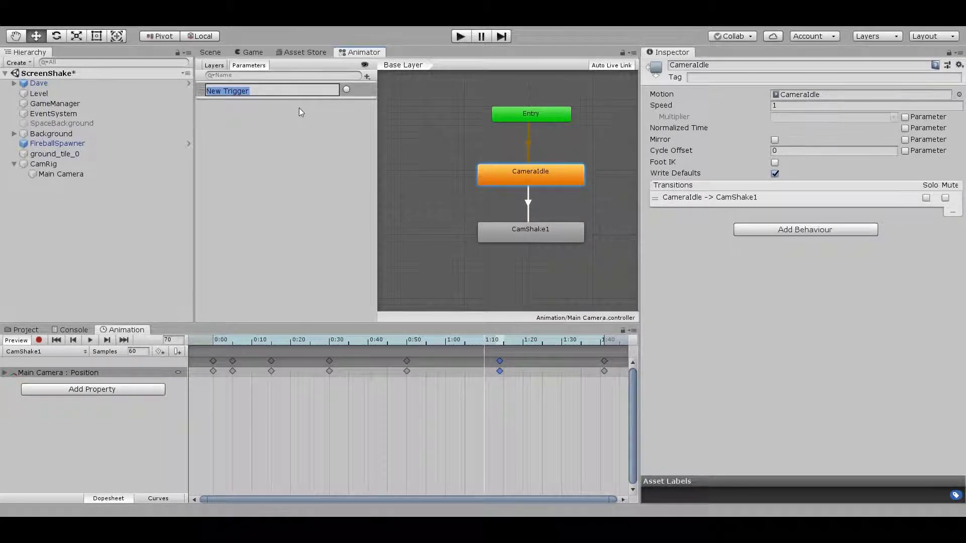
text(shake)
key(Return)
Make the CameraIdle-to-CamShake1 transition use the shake condition without exit time, and open its transition duration for editing.
click(527, 201)
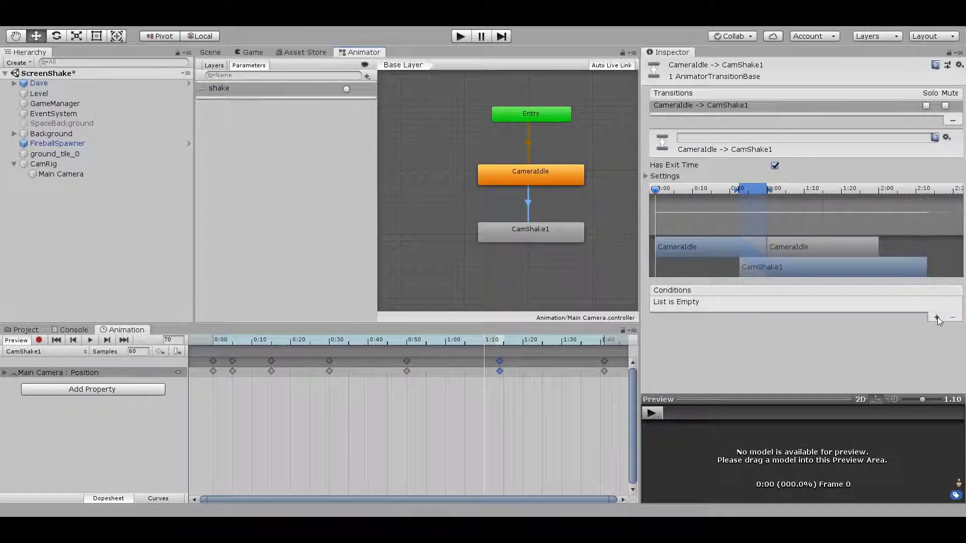
click(937, 317)
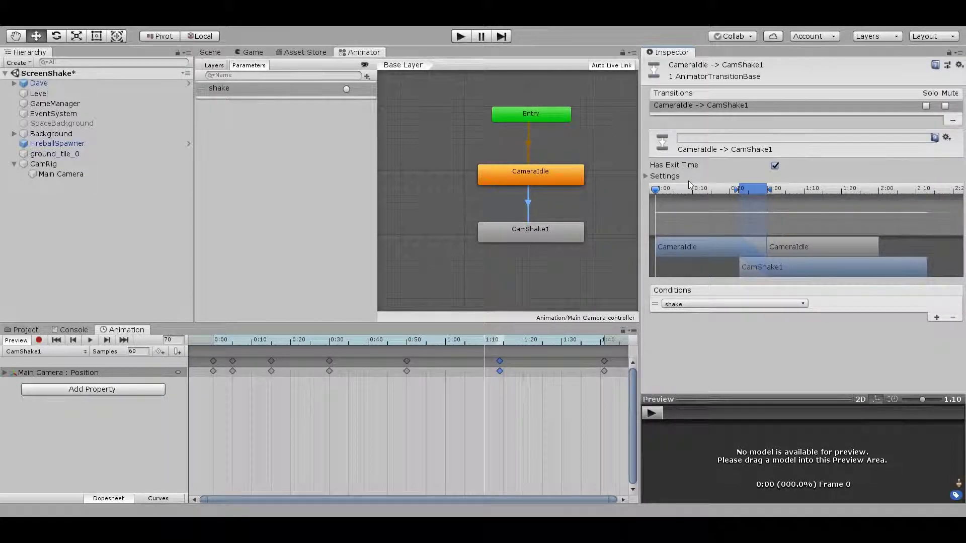
click(774, 165)
click(648, 176)
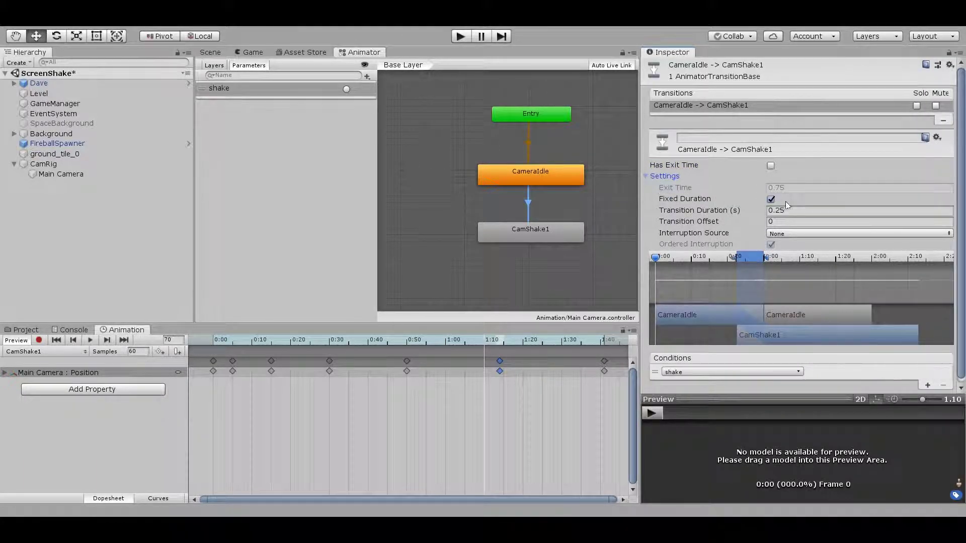
click(804, 210)
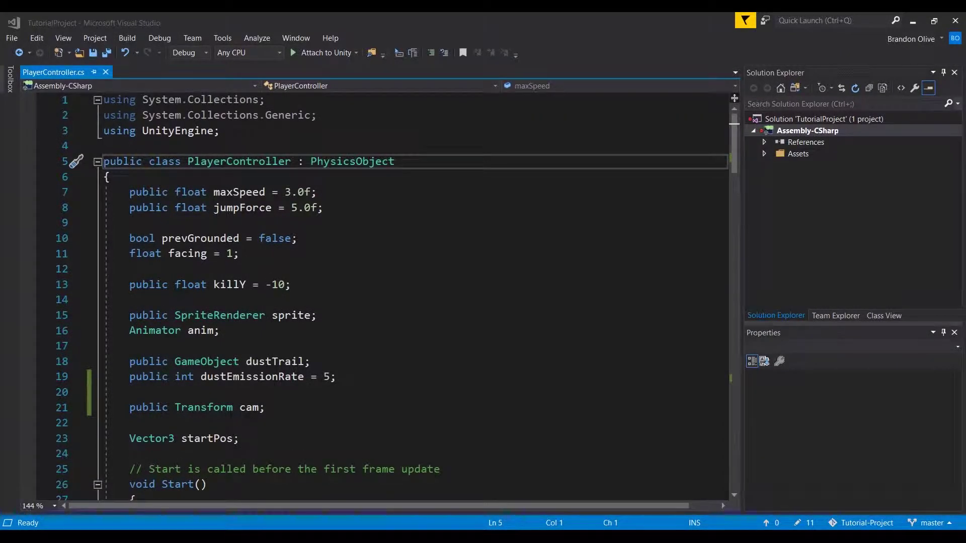
In Visual Studio, add cam.GetComponent<Animator>().SetTrigger("shake"); to the TakeDamage method of PlayerController.cs.
scroll(374, 297, down, 11)
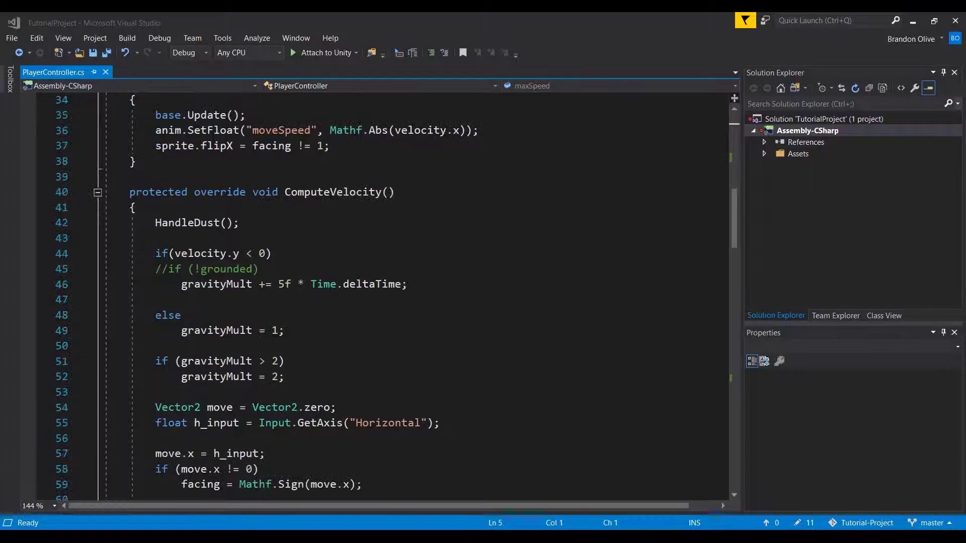
scroll(374, 297, down, 15)
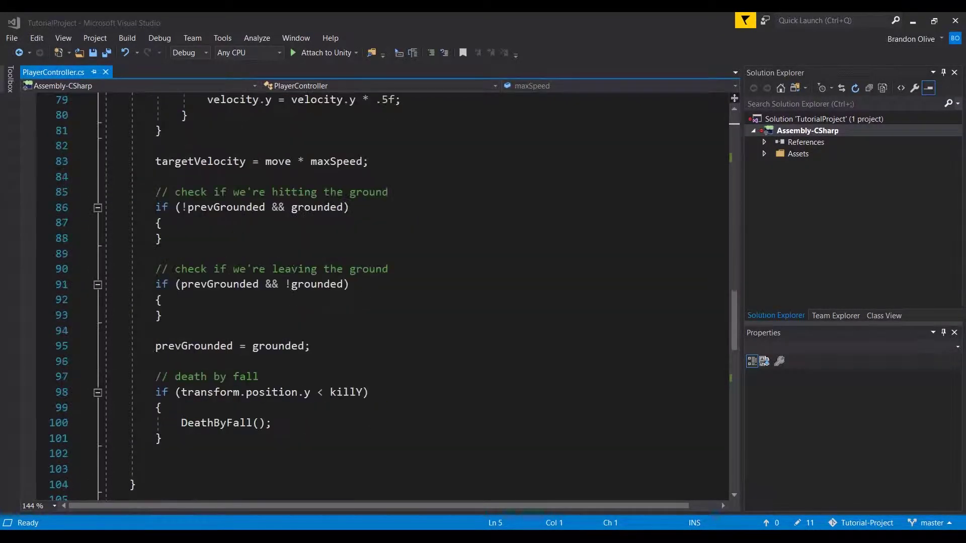
scroll(375, 297, down, 5)
click(157, 433)
key(Return)
text(cam)
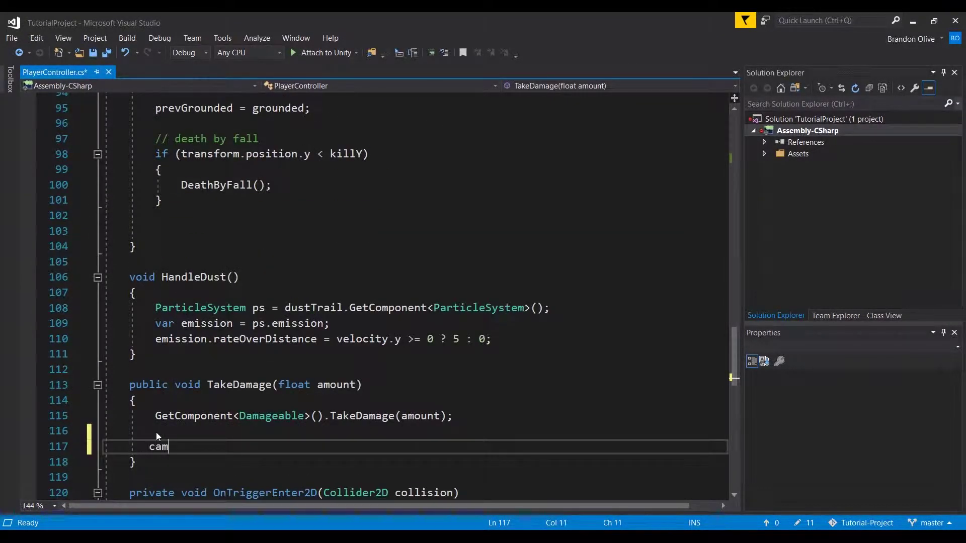
text(.get)
text(Component)
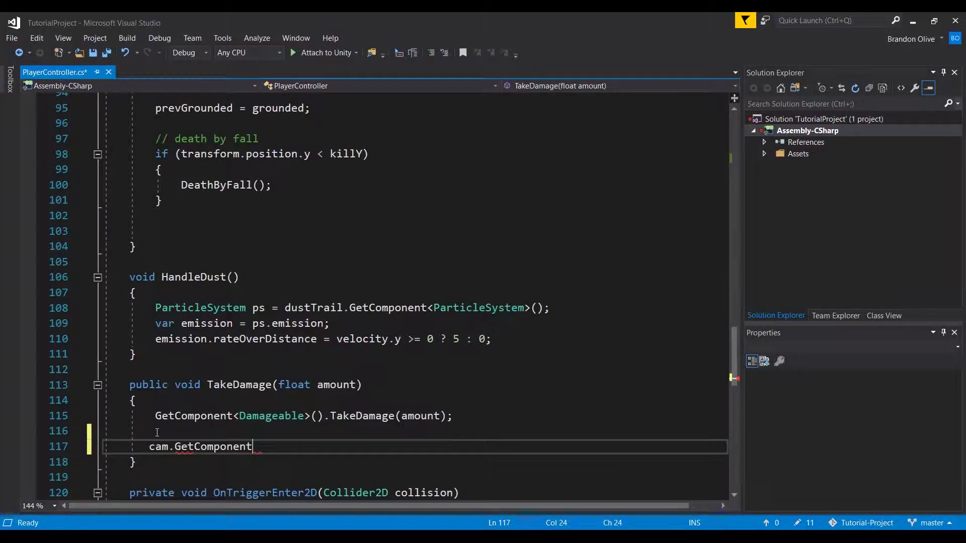
text(<Animator)
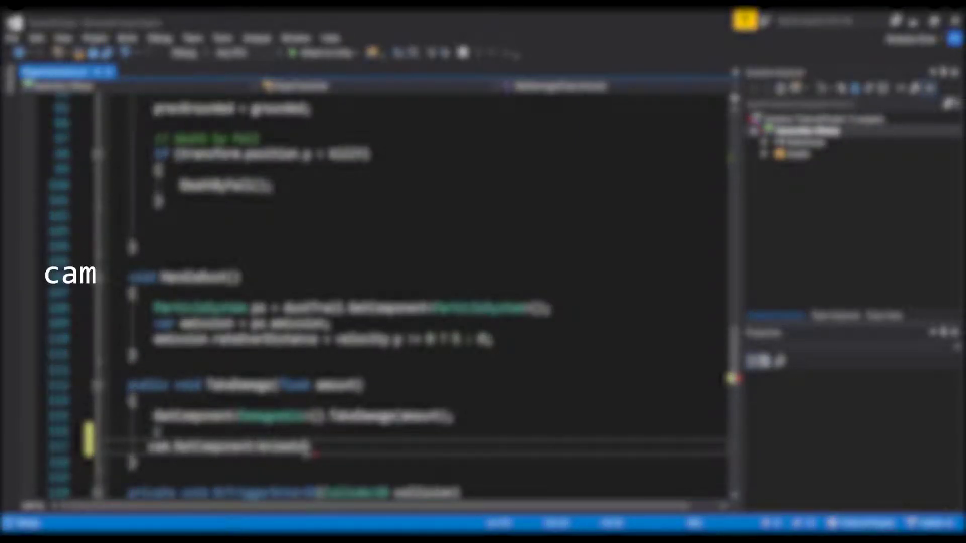
text(>().s)
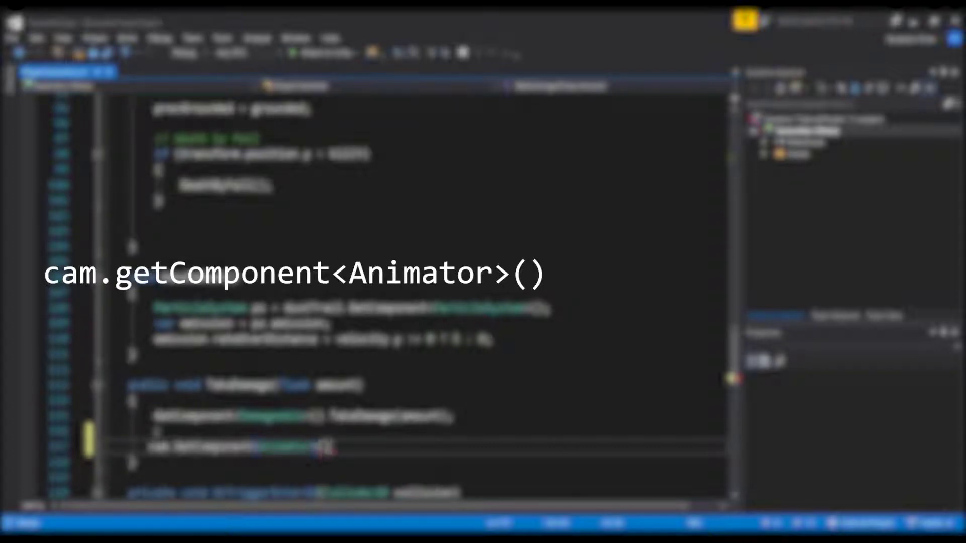
text(SetTrigger)
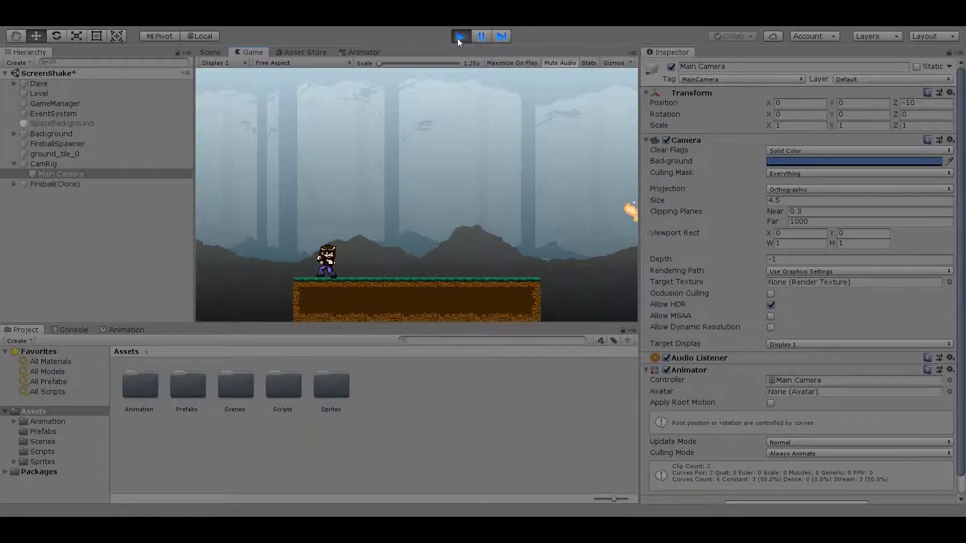
Playtest the scene in Unity by running and jumping the character into fireballs to check the camera shake, then stop playing.
key(d)
key(space)
key(a)
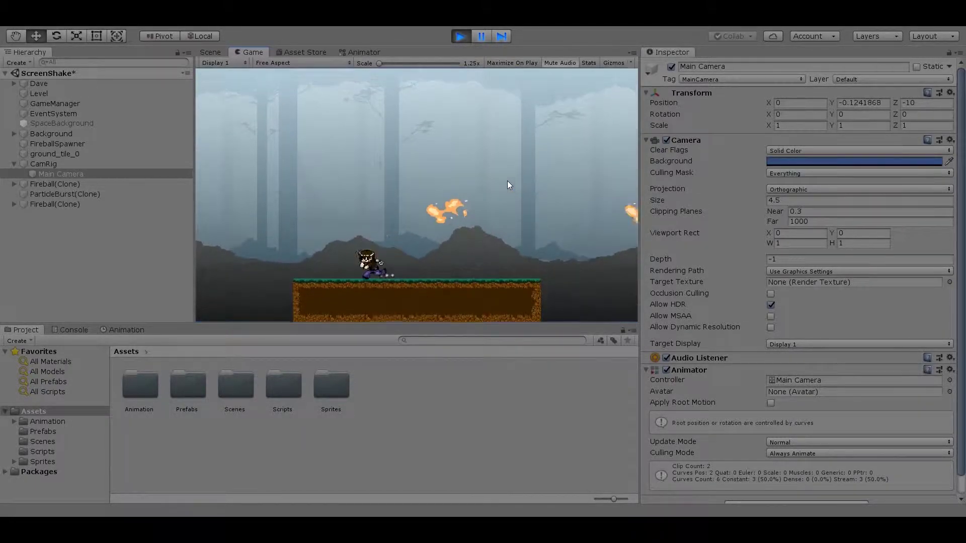
key(d)
key(space)
key(a)
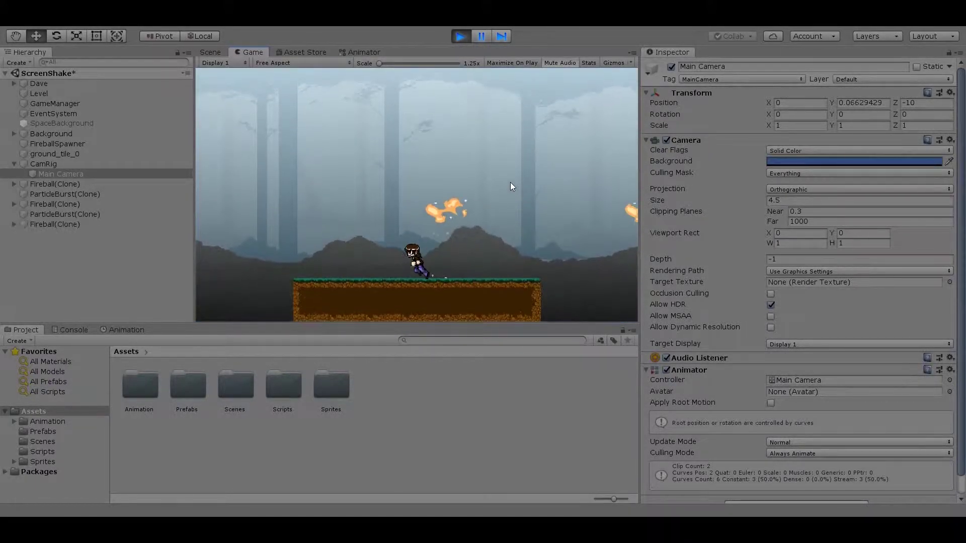
key(d)
key(space)
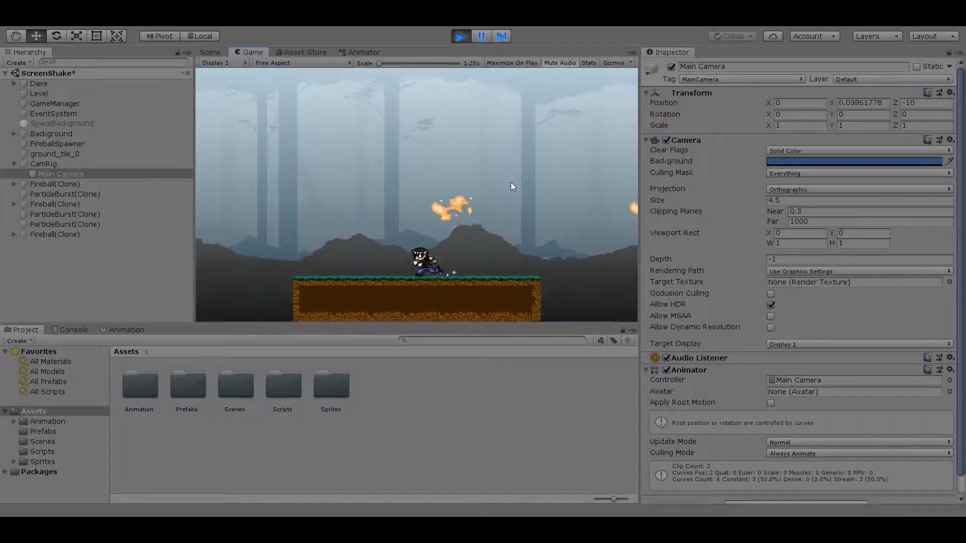
key(space)
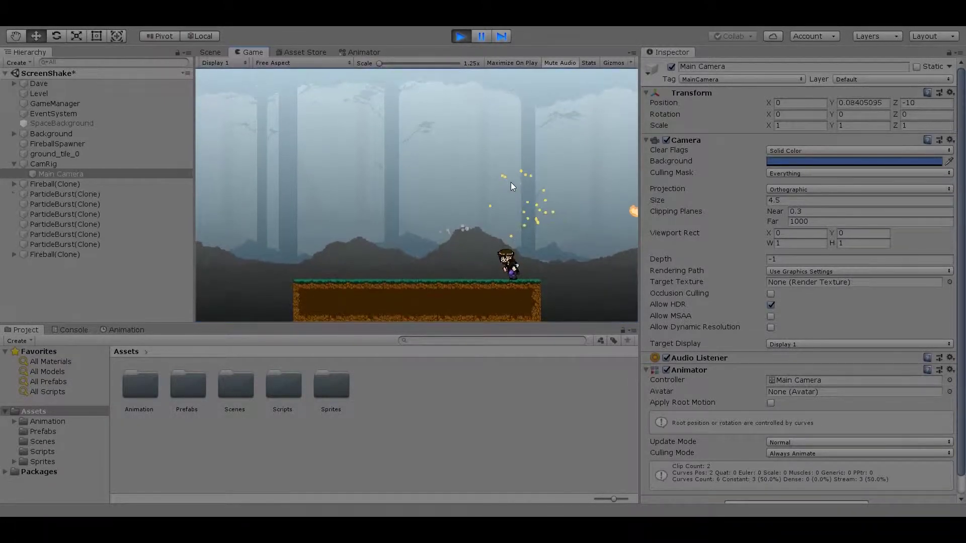
key(a)
key(space)
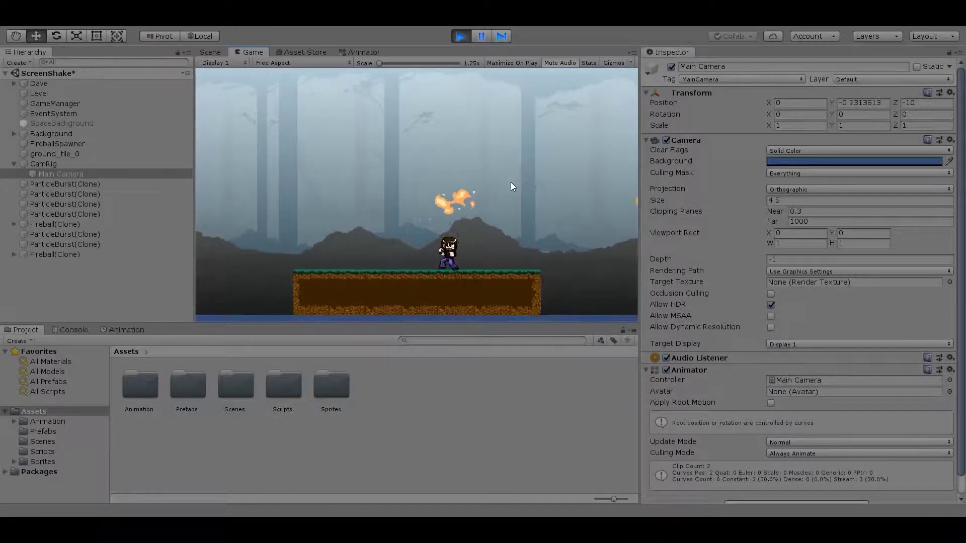
key(ctrl+p)
Change the comparison of the shakeIndex condition on the CameraIdle-to-CamShake2 transition and open its comparison value for editing.
drag(399, 186, 455, 225)
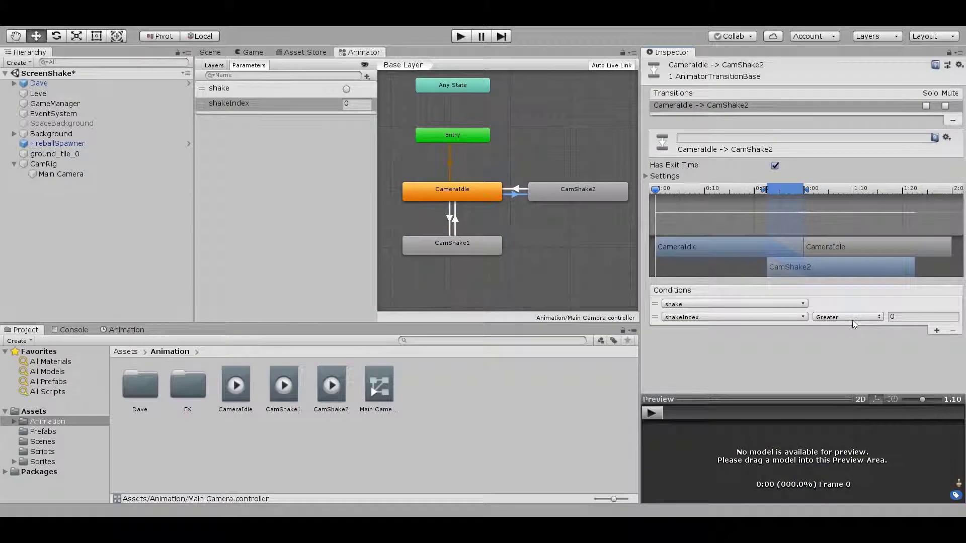
click(848, 316)
click(845, 347)
click(896, 316)
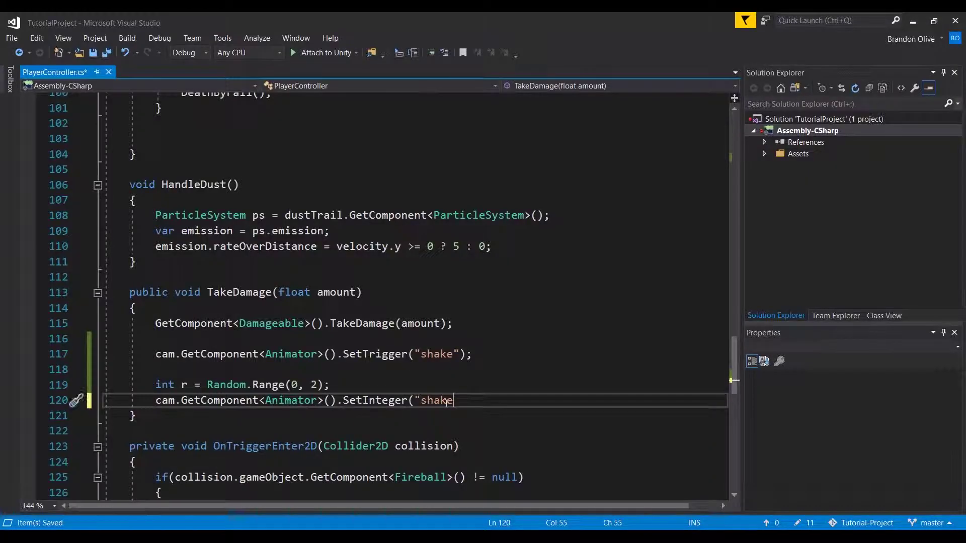
In Visual Studio, complete the TakeDamage line as cam.GetComponent<Animator>().SetInteger("shakeIndex", r);.
text(eIndex", r);)
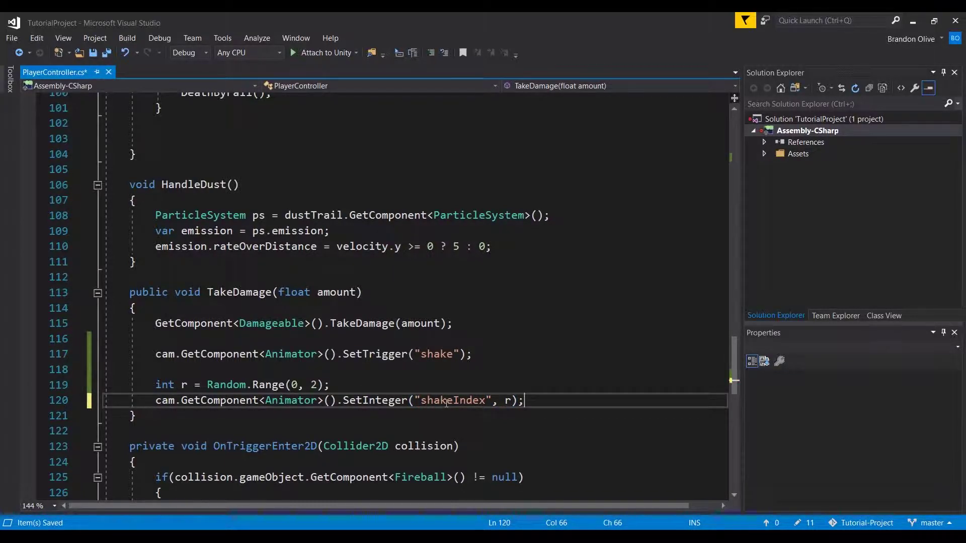